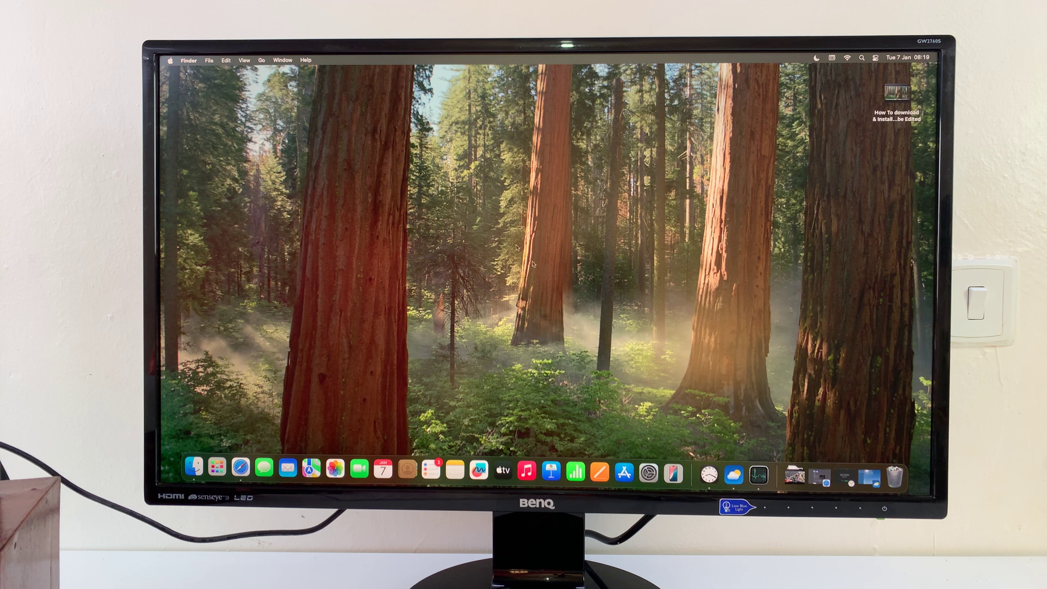
Open System Settings and go to the Users & Groups page.
click(648, 472)
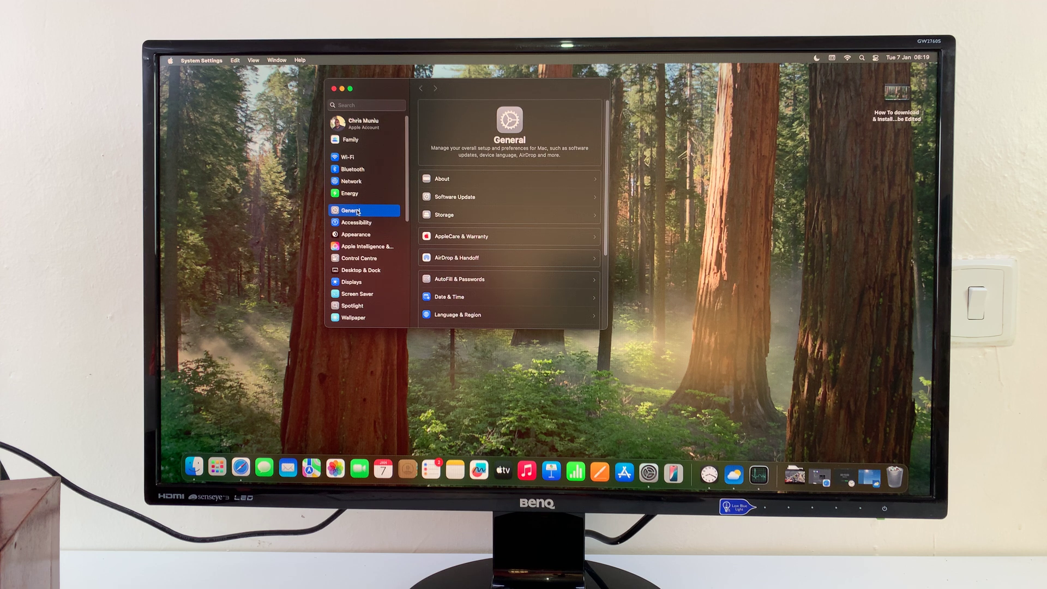
drag(418, 200, 415, 266)
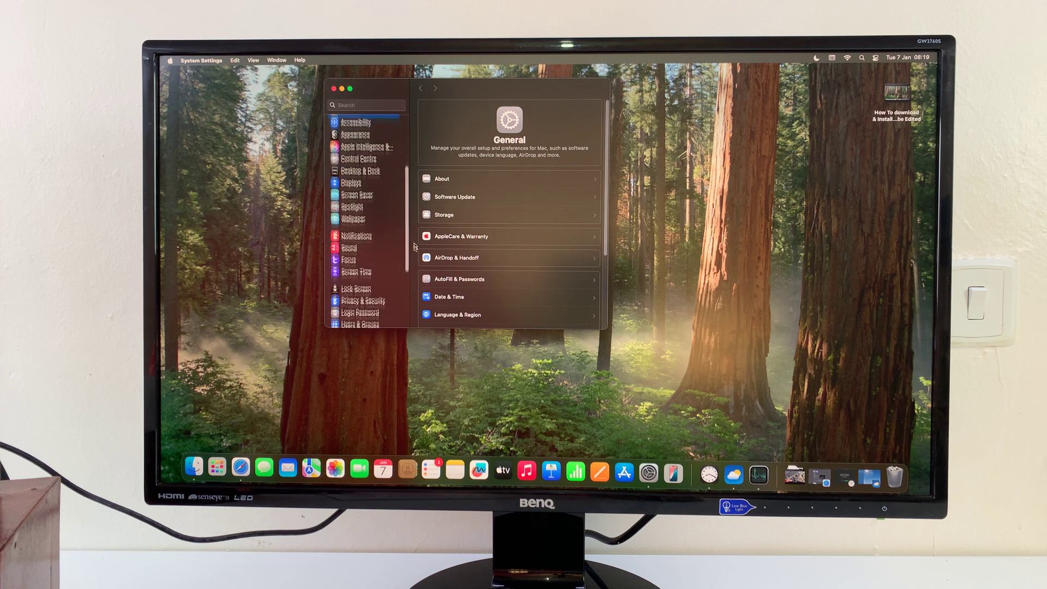
scroll(384, 266, down, 2)
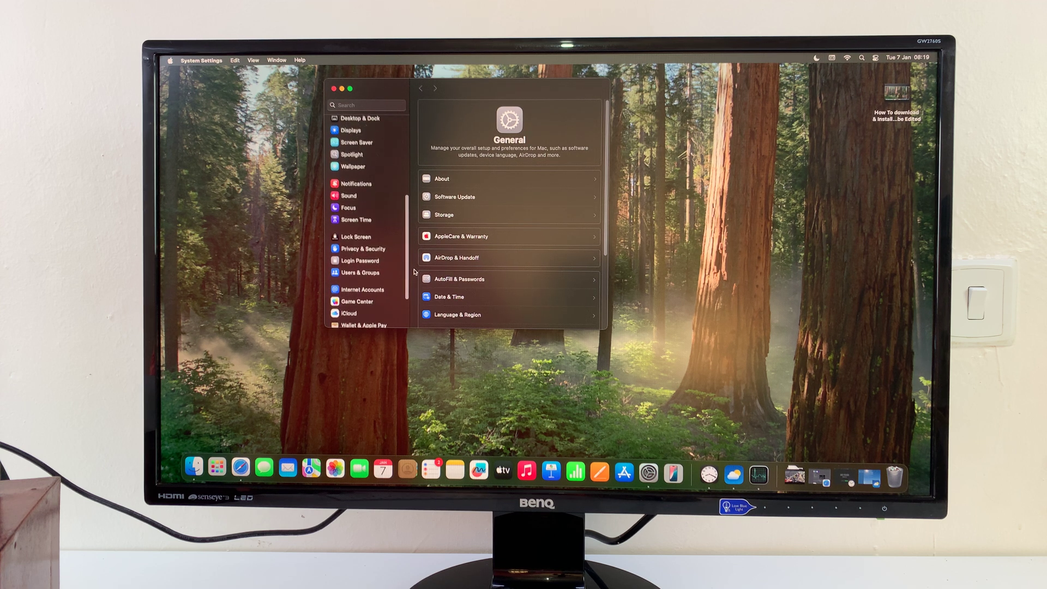
click(347, 275)
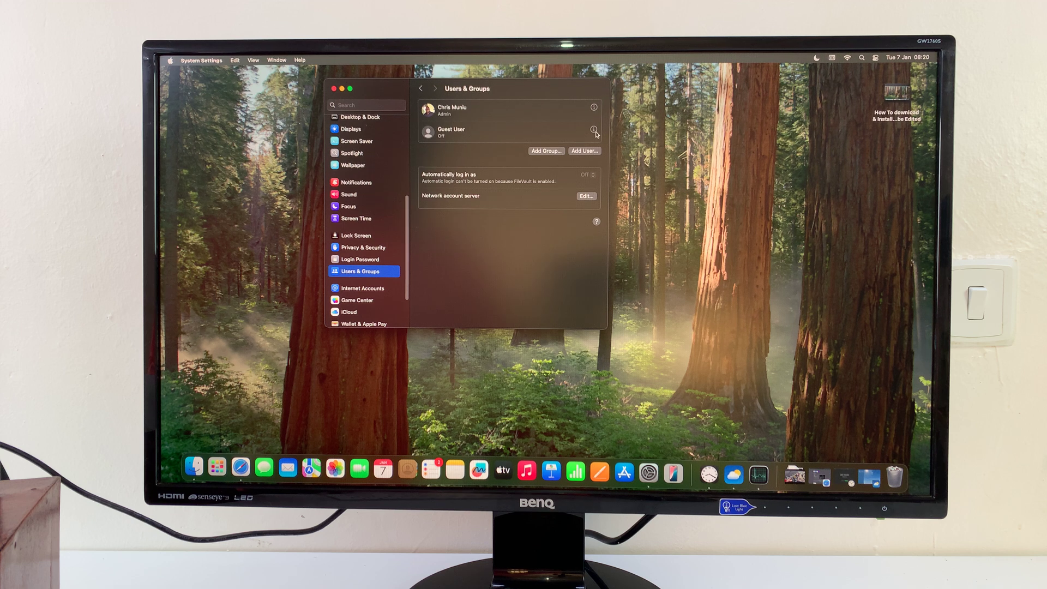
Open the Guest User info options and switch on 'Allow guests to log in', prompting for the admin password.
click(594, 131)
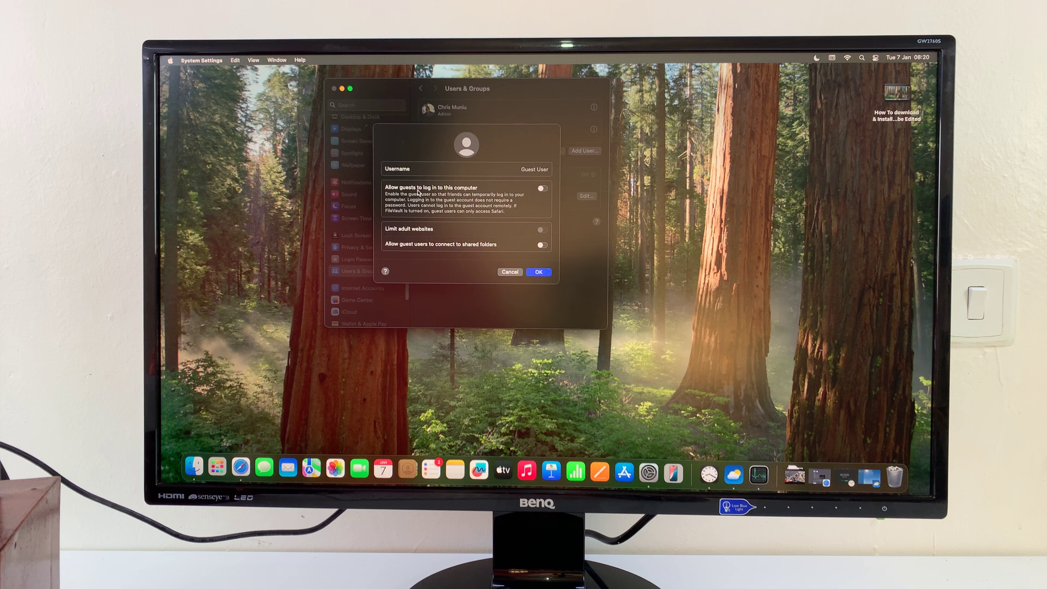
click(541, 190)
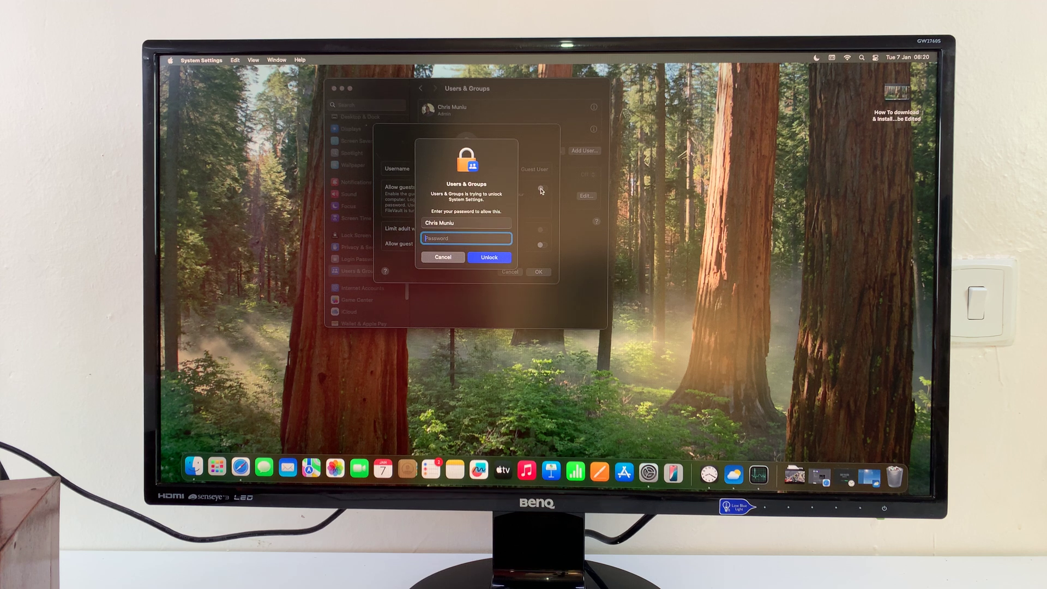
text(•)
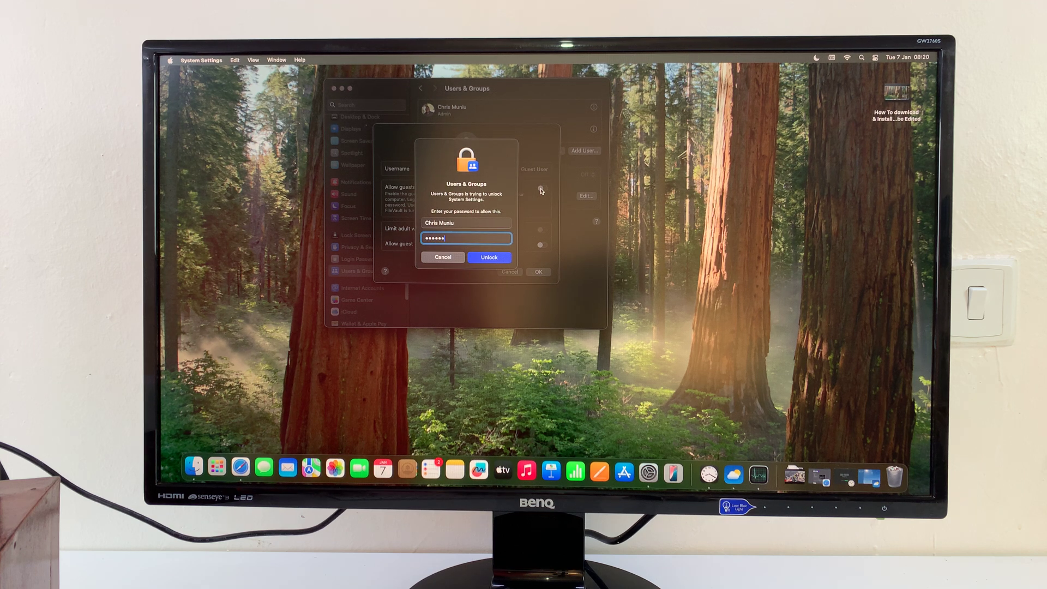
text(•••)
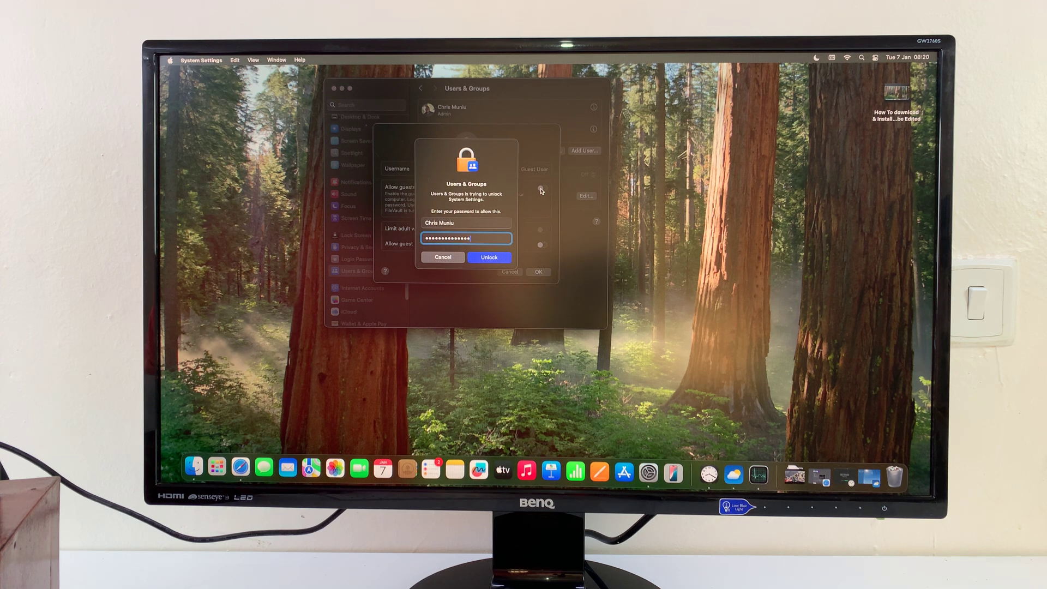
Unlock the settings and save guest login with adult websites limited.
click(494, 259)
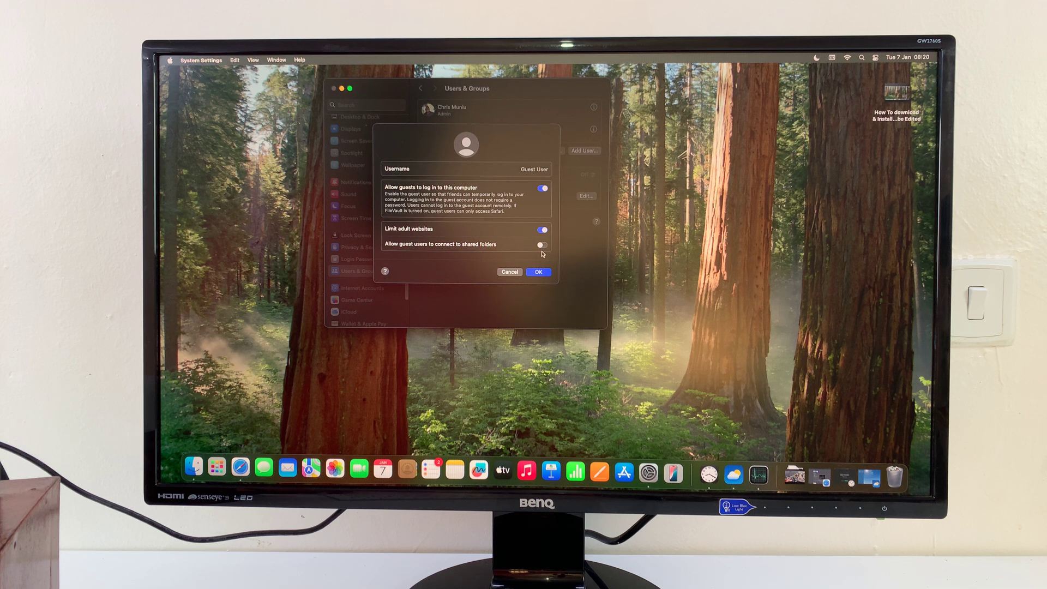
click(541, 272)
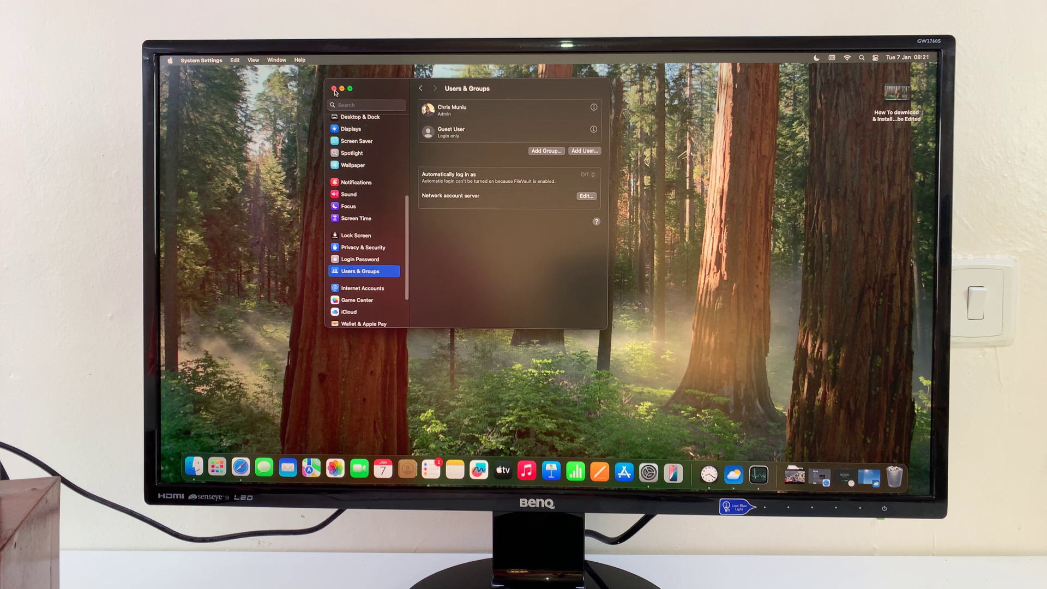
Close the System Settings window and lock the Mac with Control-Command-Q.
click(333, 89)
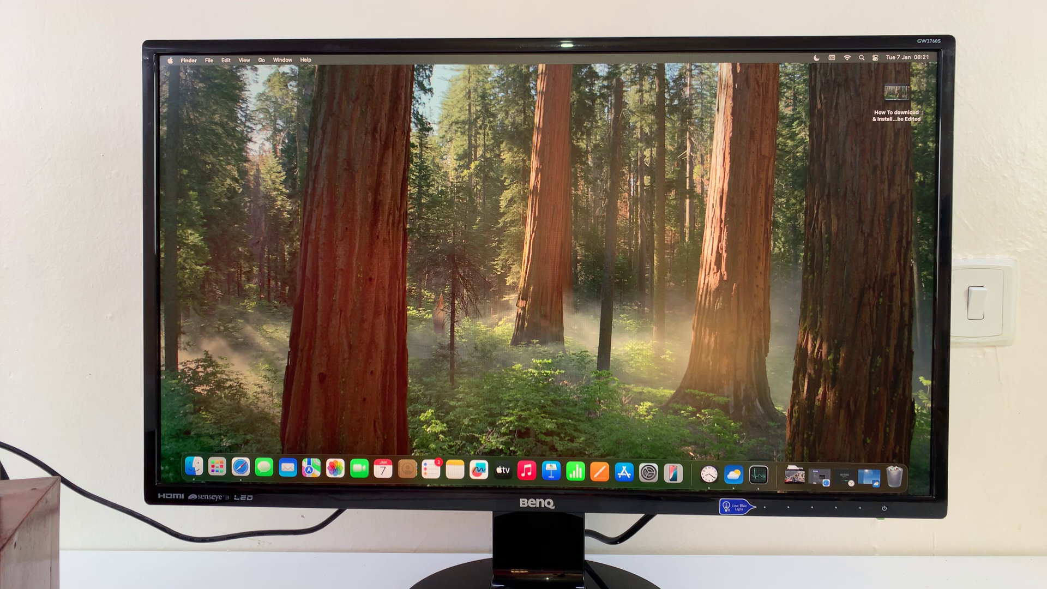
key(ctrl+super+q)
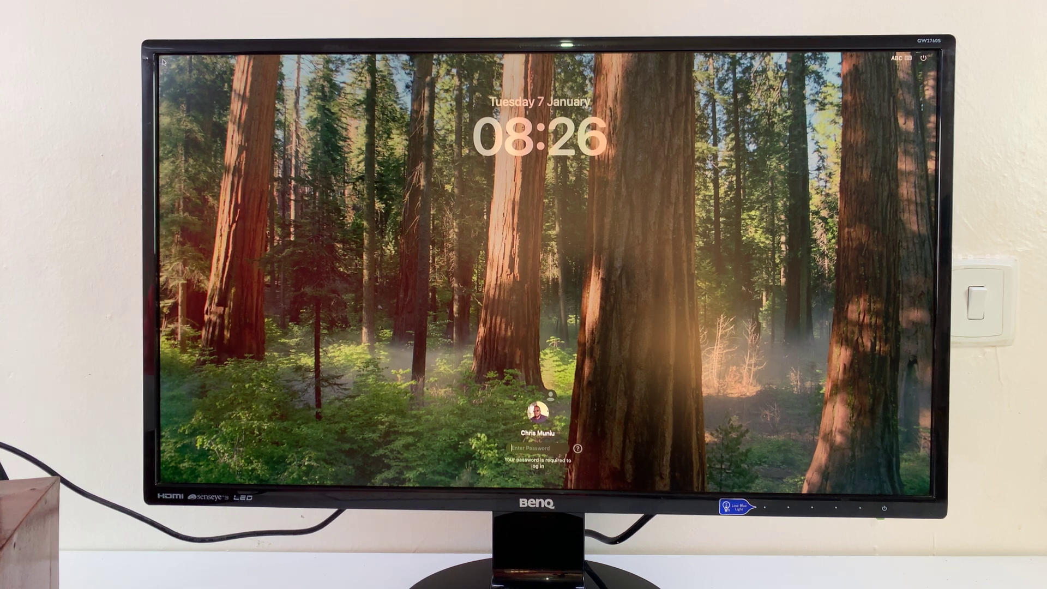
Show the list of login accounts and pick Guest User.
click(537, 412)
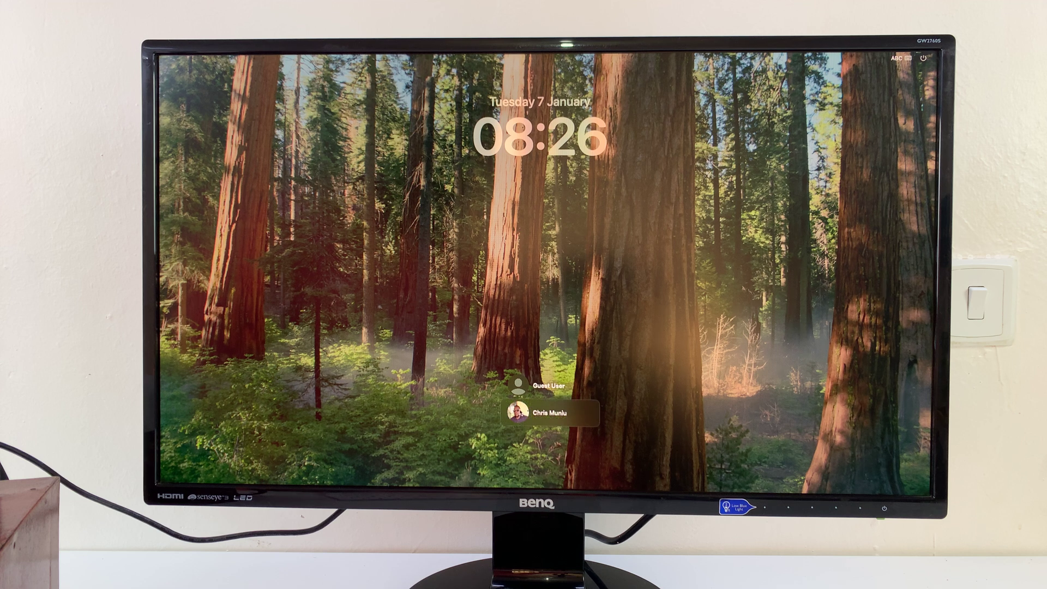
click(519, 413)
key(Escape)
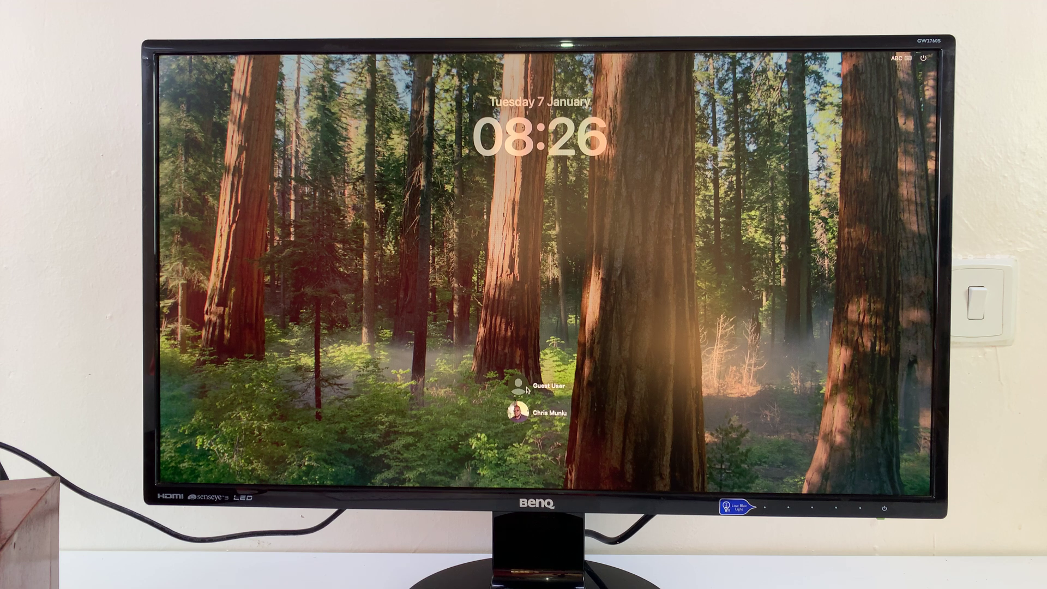
click(520, 385)
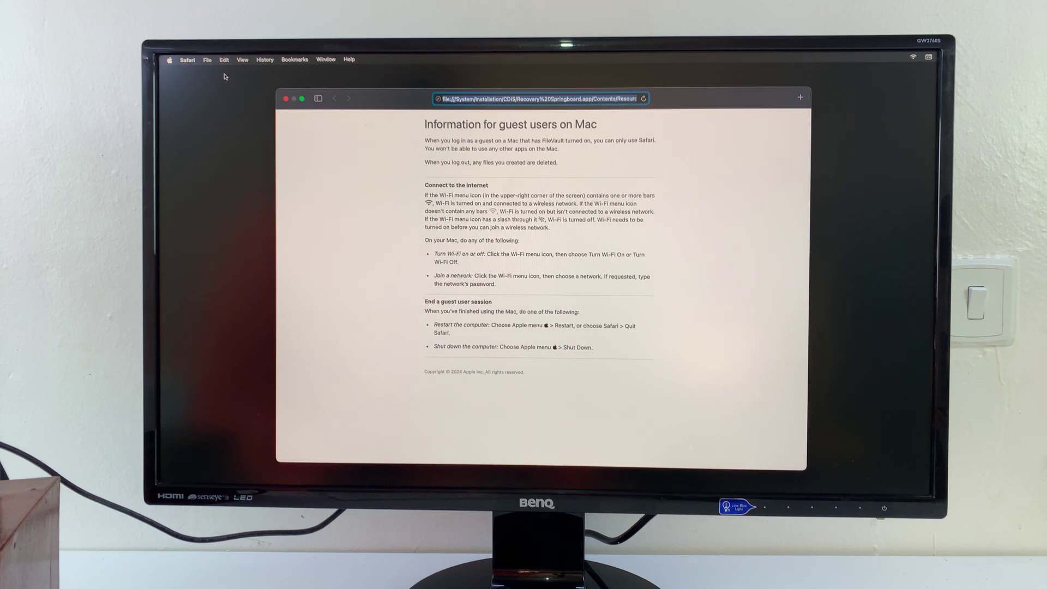
Open a new blank Safari tab and load google.com, correcting a typo in the address.
click(206, 60)
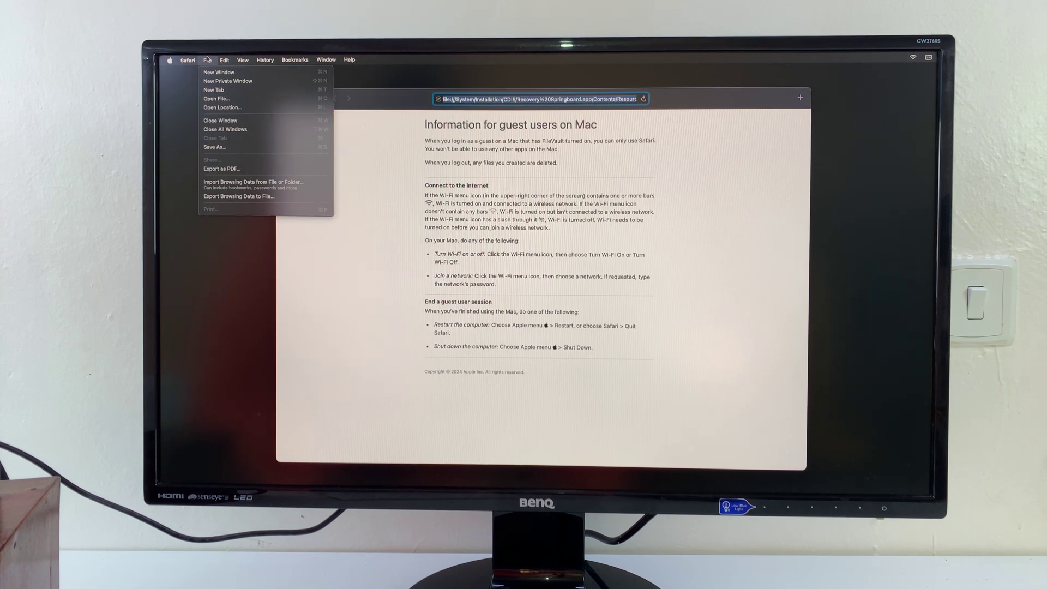
click(800, 99)
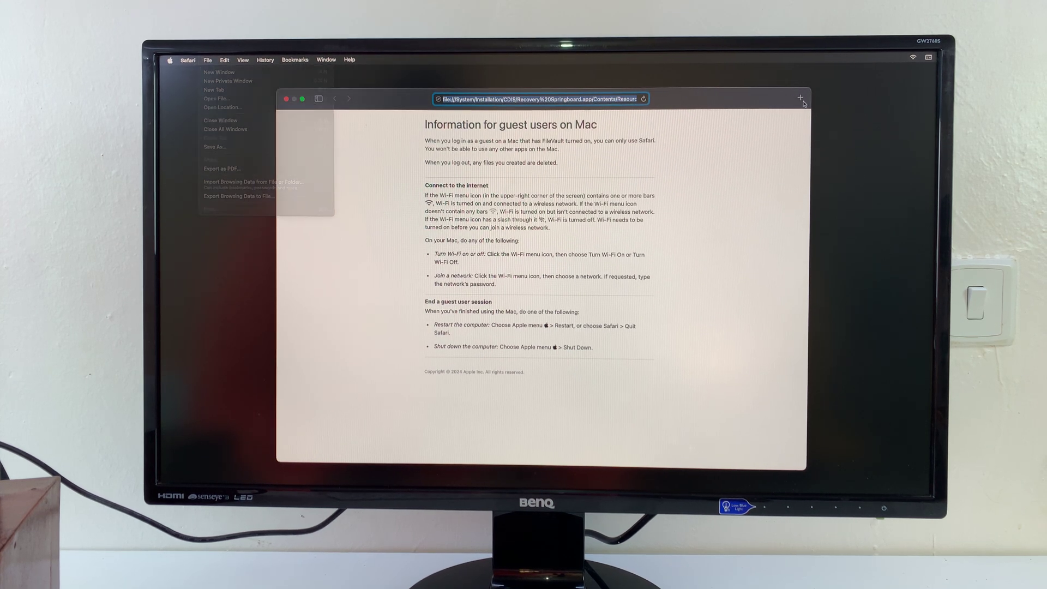
click(801, 98)
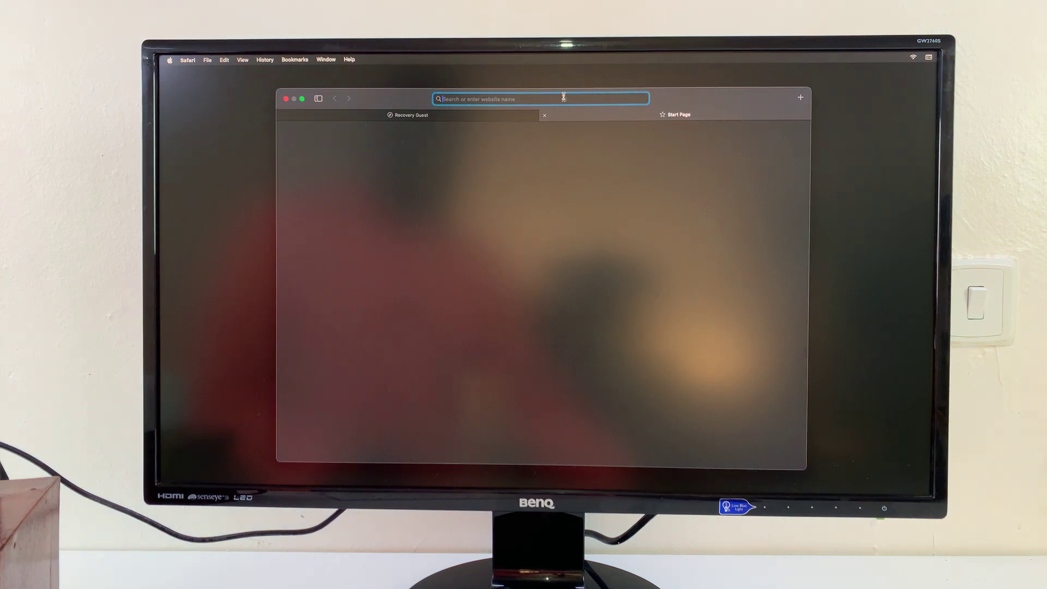
text(googlr)
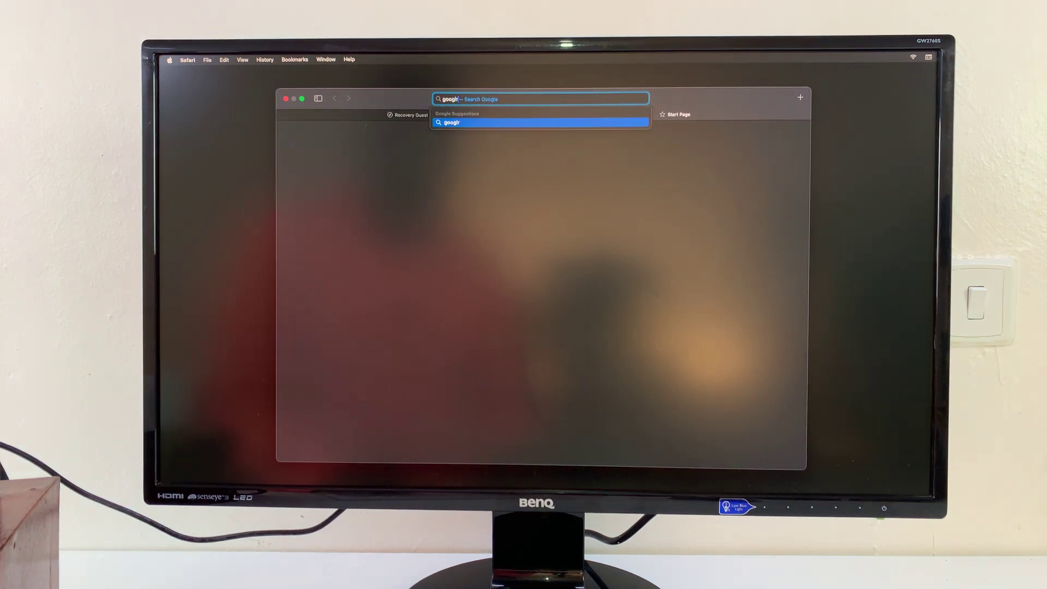
key(BackSpace)
text(e)
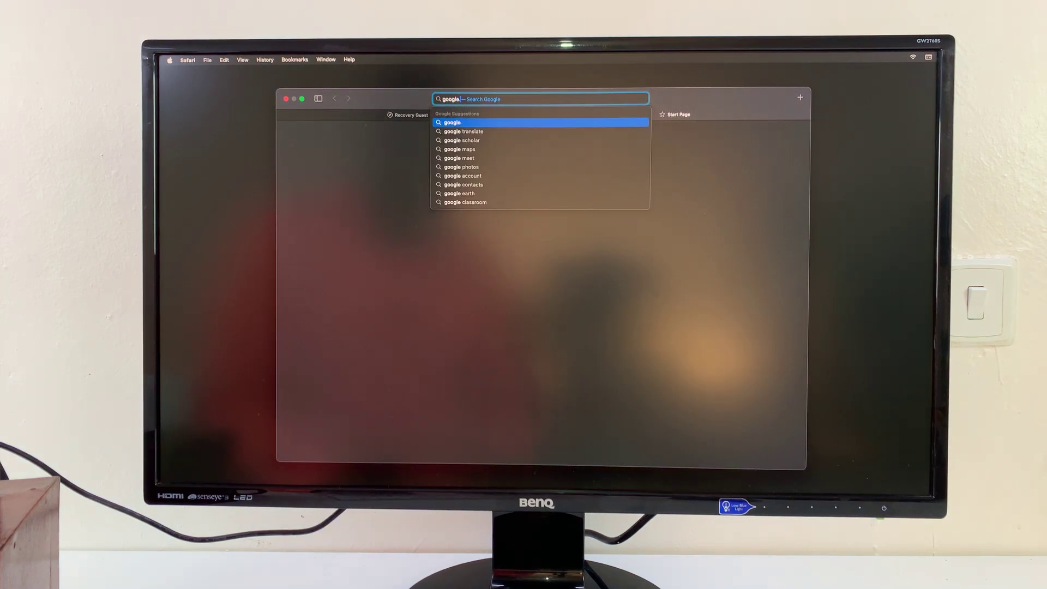
text(.com)
key(Return)
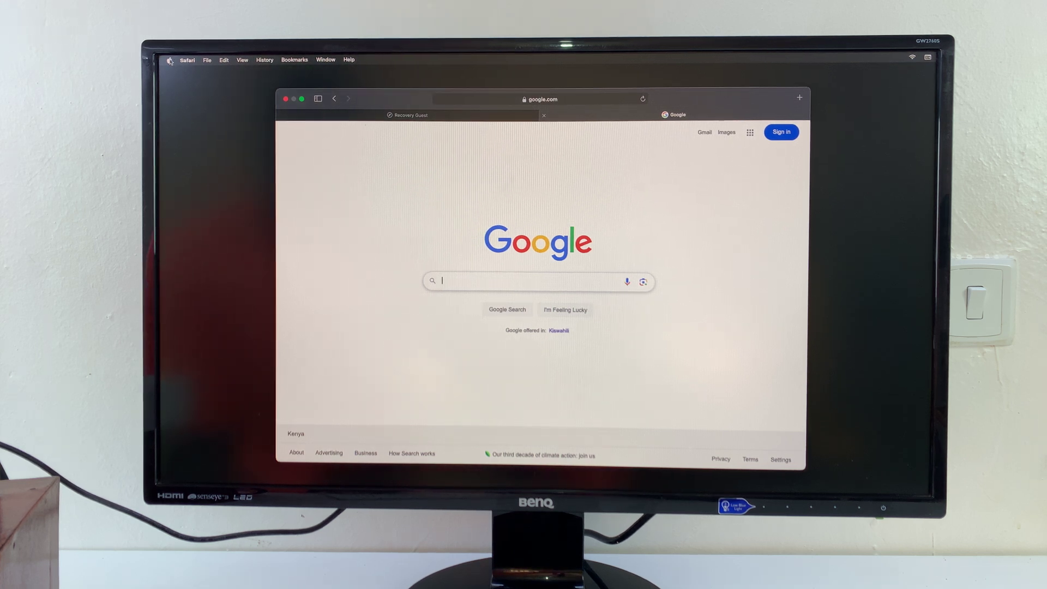
Choose Restart from the Apple menu to end the Guest User session.
click(170, 60)
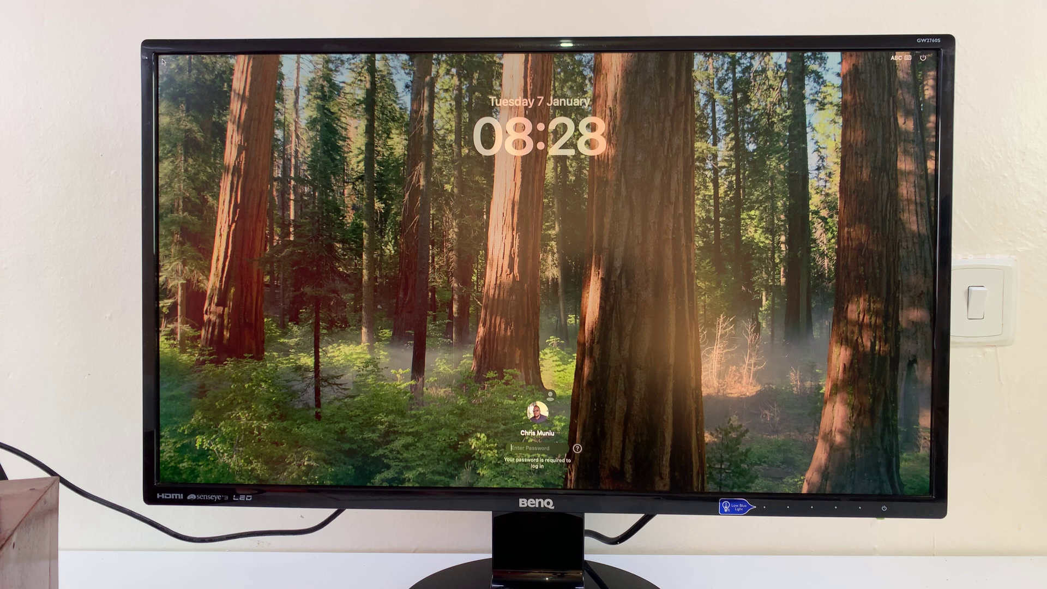
text(passwo)
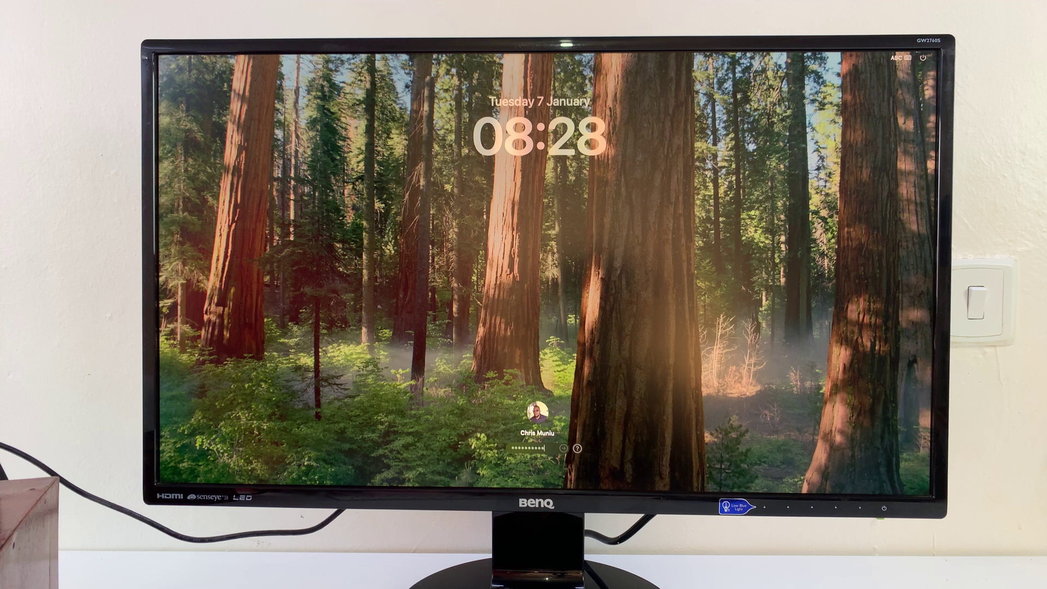
Submit the admin password to sign back in.
key(Return)
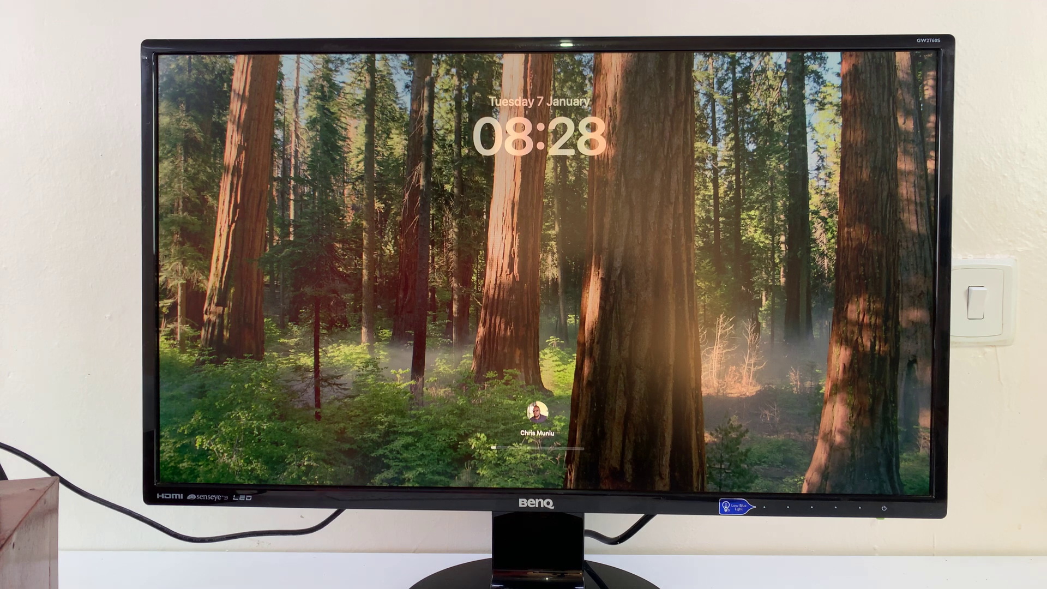